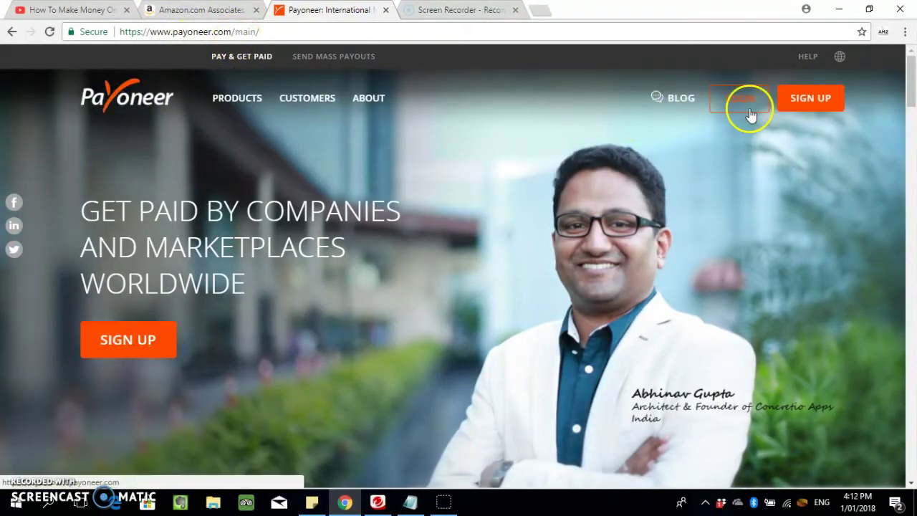
- Sign in to Payoneer from the home page's Login button to reach the $0.00 USD account dashboard
click(810, 108)
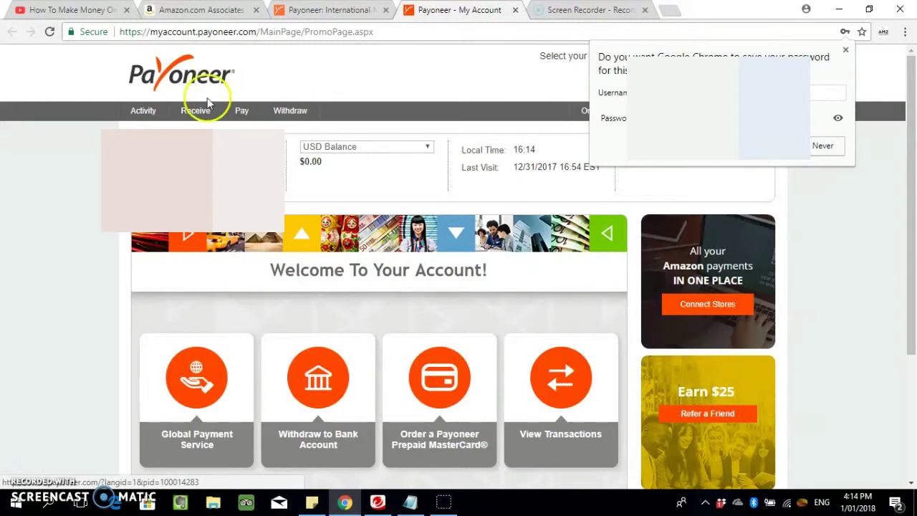
mouse_move(193, 111)
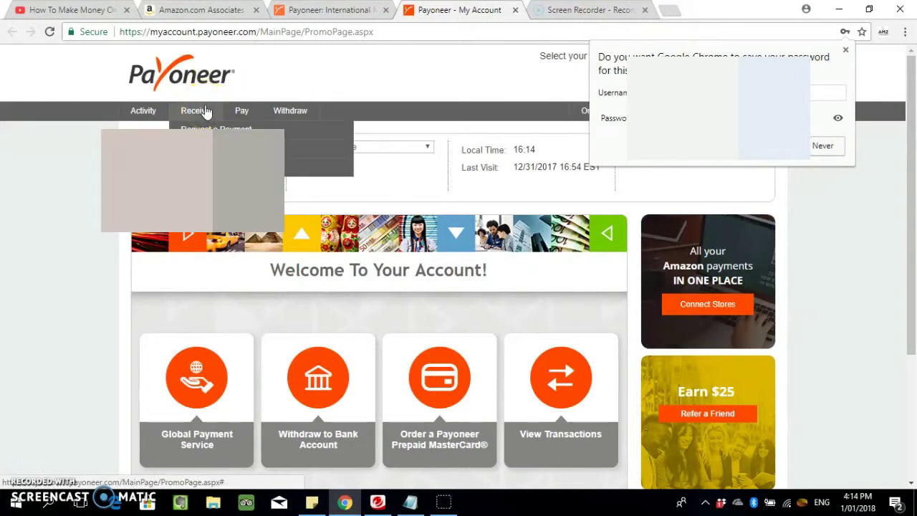
- Dismiss Chrome's save-password prompt to proceed to the USD receiving account (ACH) details
click(845, 49)
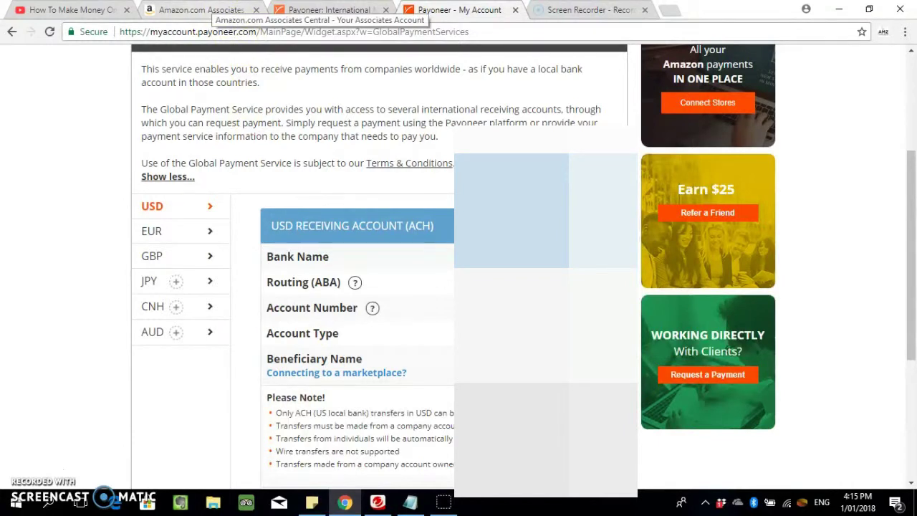
- In the Amazon Associates tab, choose Change Payment Method under Payment and Tax Information
click(201, 10)
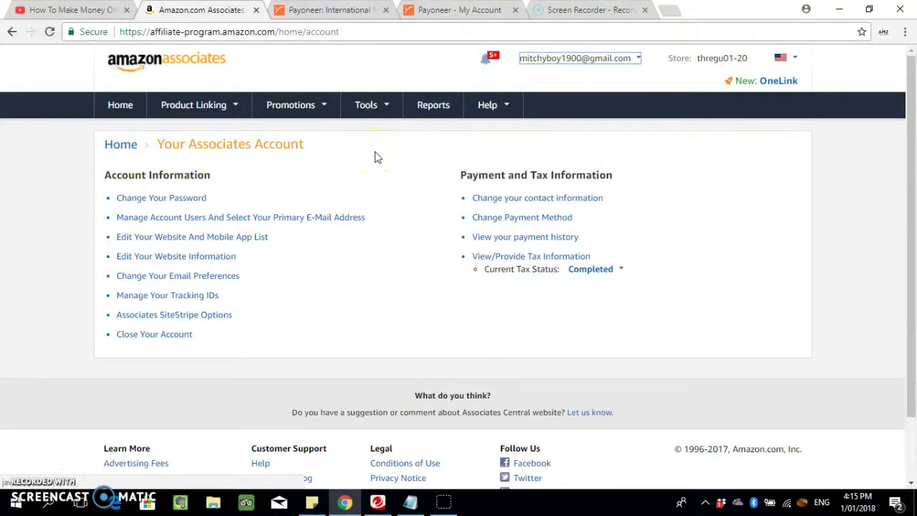
click(505, 219)
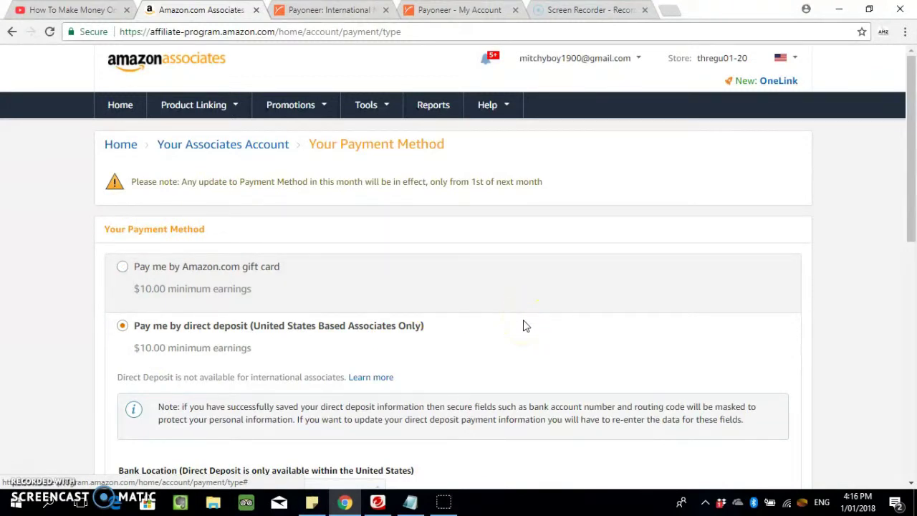
scroll(524, 326, down, 1)
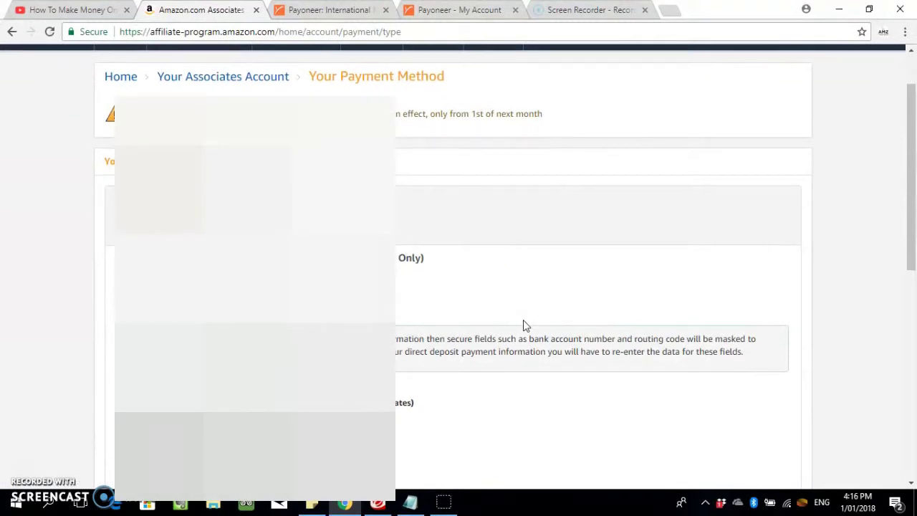
scroll(523, 326, down, 2)
scroll(523, 326, down, 1)
scroll(523, 326, down, 1)
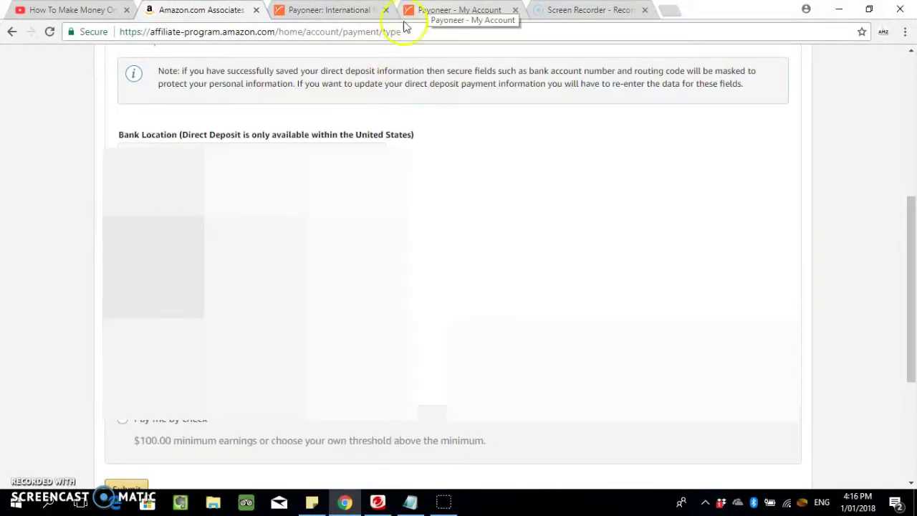
click(459, 10)
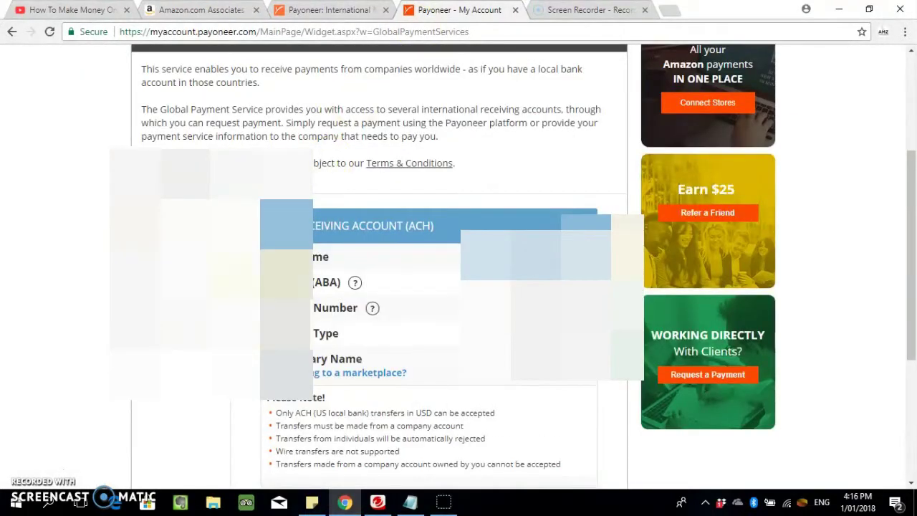
click(215, 10)
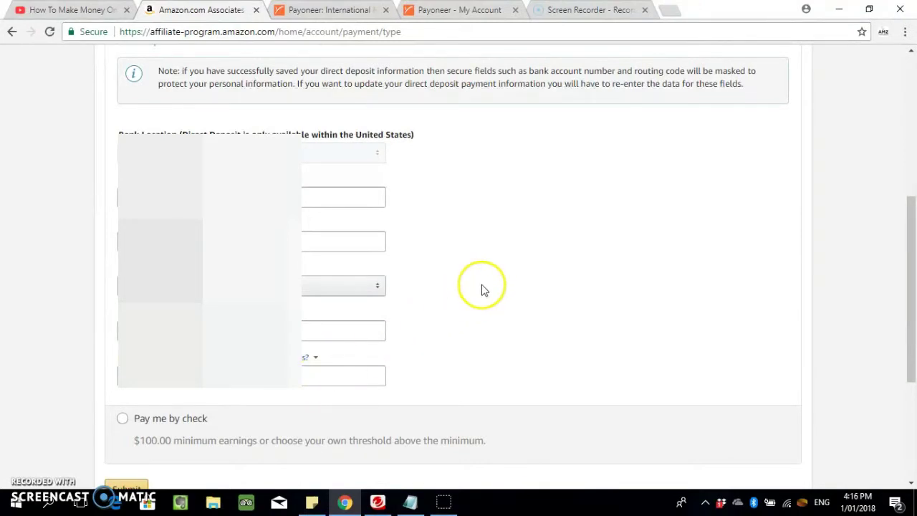
scroll(483, 294, up, 1)
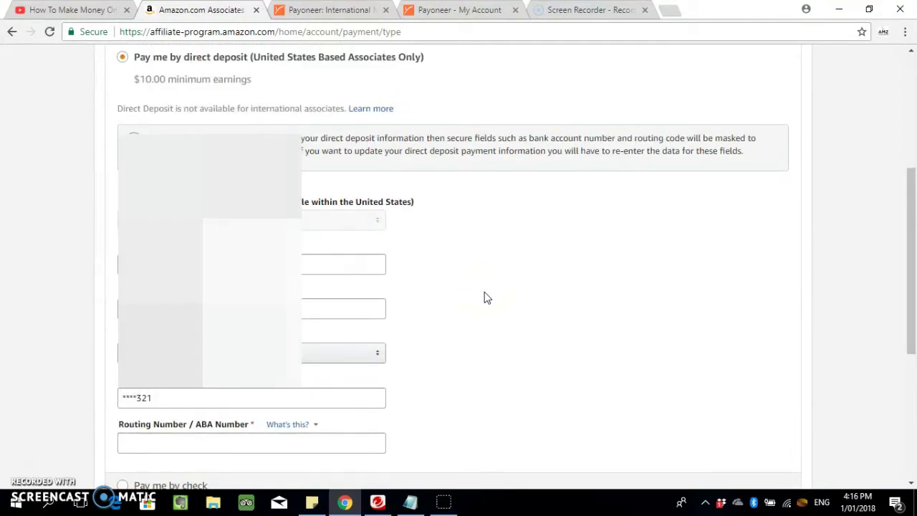